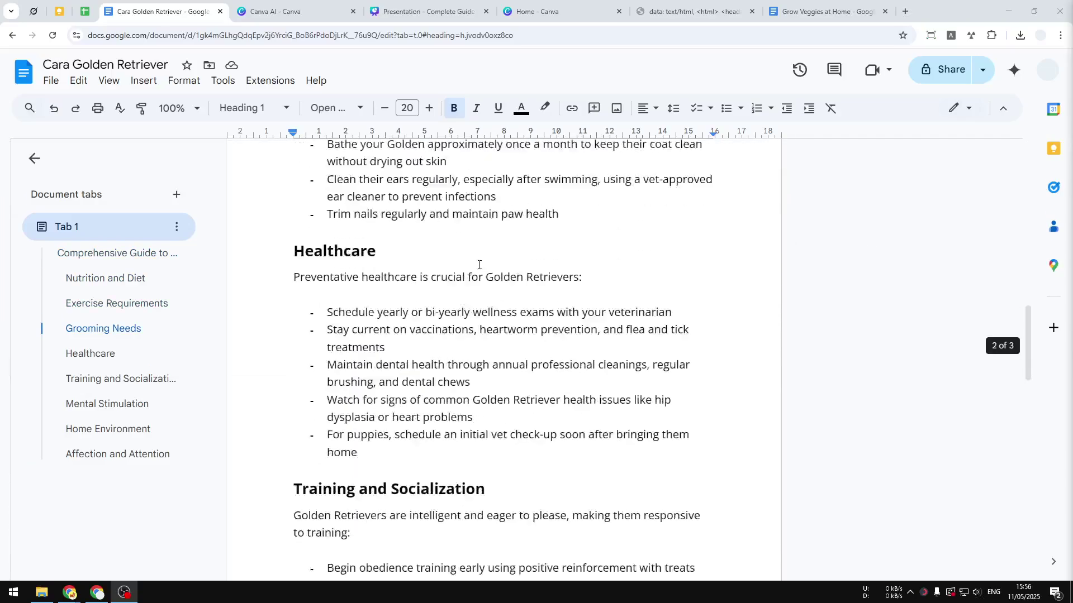
{"action": "scroll", "coordinate": [469, 278], "scroll_direction": "down", "scroll_amount": 3}
- Look through the Golden Retriever doc, Canva AI chat and Complete Guide tabs, then show Canva home
{"action": "key", "text": "ctrl+Tab"}
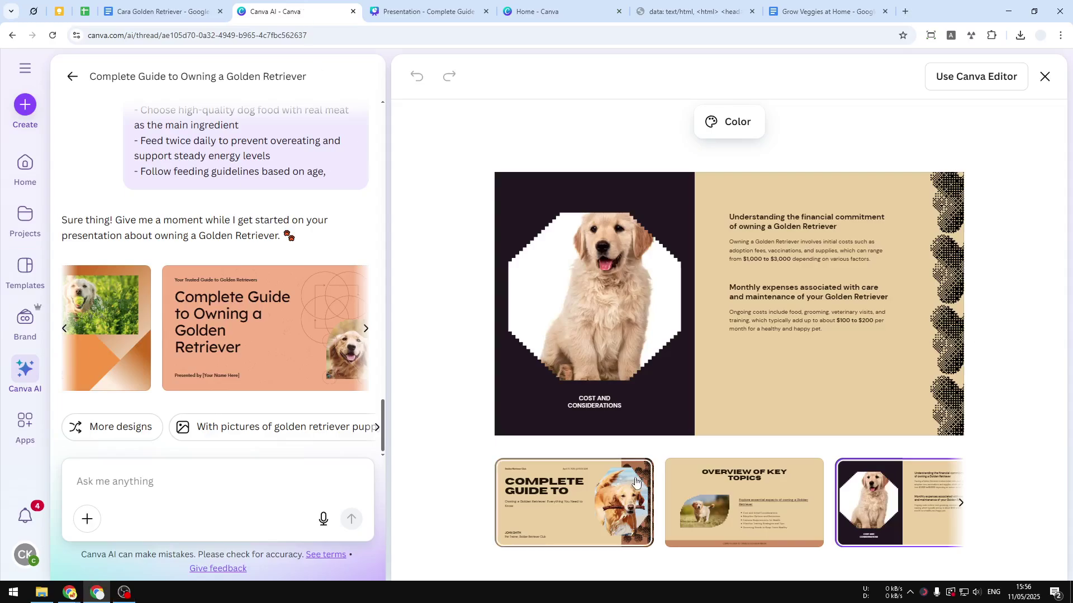
{"action": "left_click", "coordinate": [596, 482]}
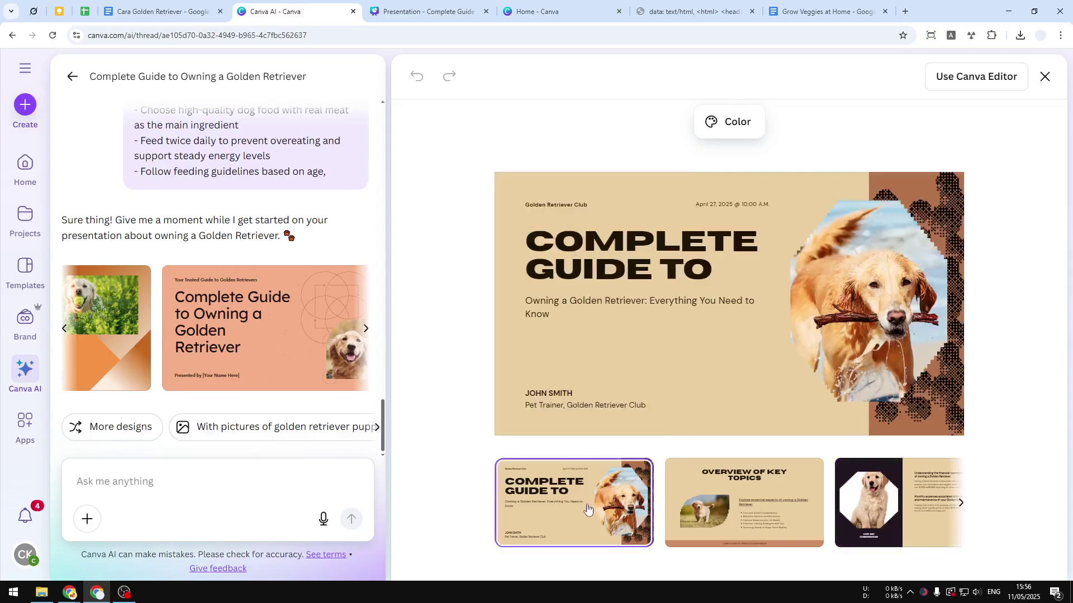
{"action": "left_click", "coordinate": [162, 11]}
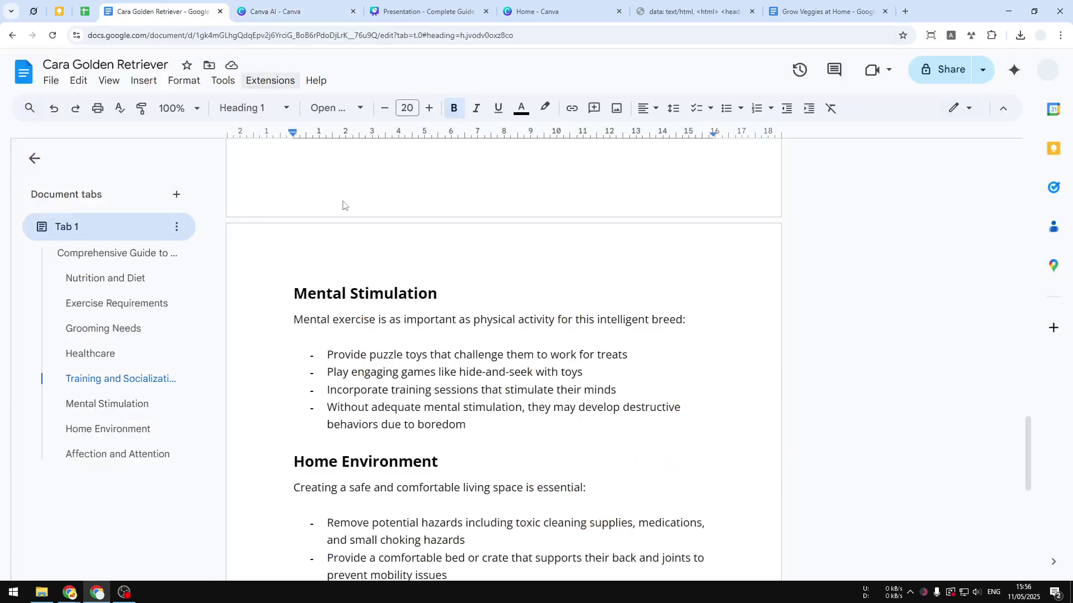
{"action": "scroll", "coordinate": [468, 224], "scroll_direction": "down", "scroll_amount": 2}
{"action": "left_click", "coordinate": [371, 3]}
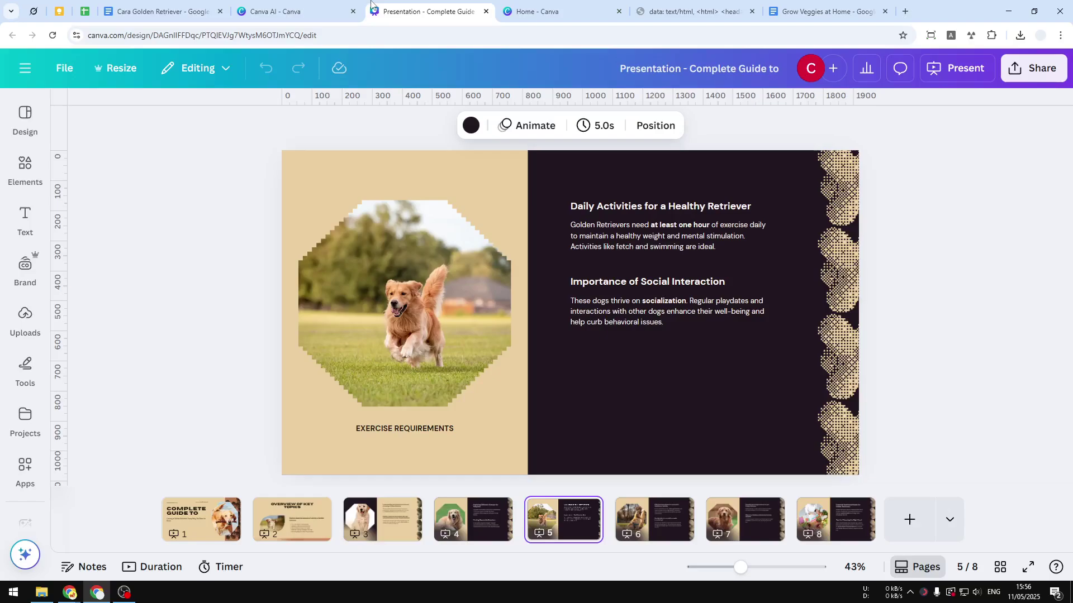
{"action": "left_click", "coordinate": [311, 4]}
{"action": "left_click", "coordinate": [394, 8]}
{"action": "left_click", "coordinate": [553, 6]}
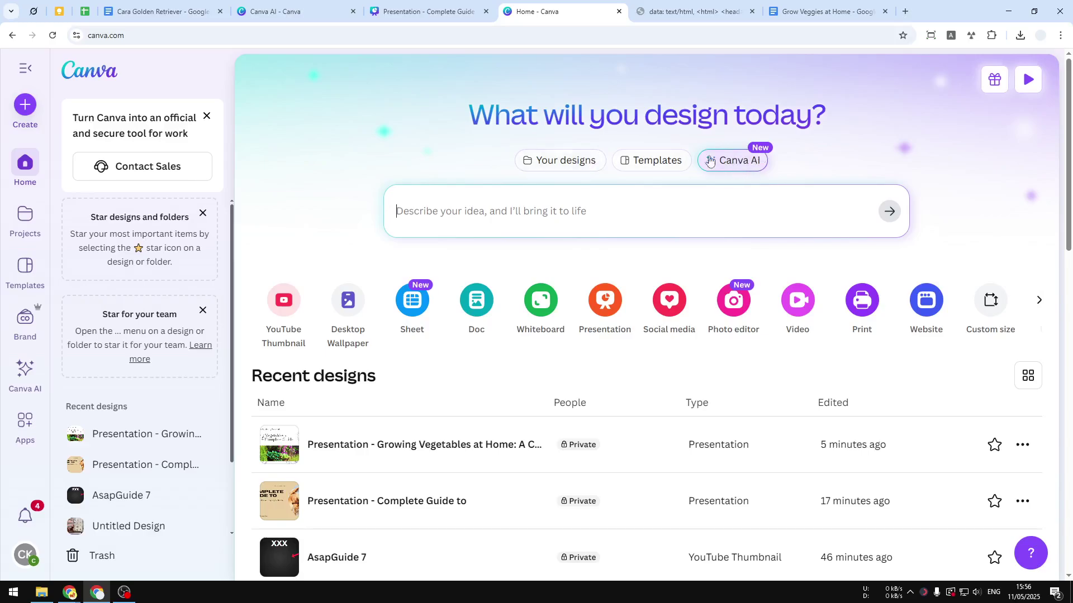
- Browse Your designs, then start a fresh Canva AI prompt
{"action": "left_click", "coordinate": [548, 164]}
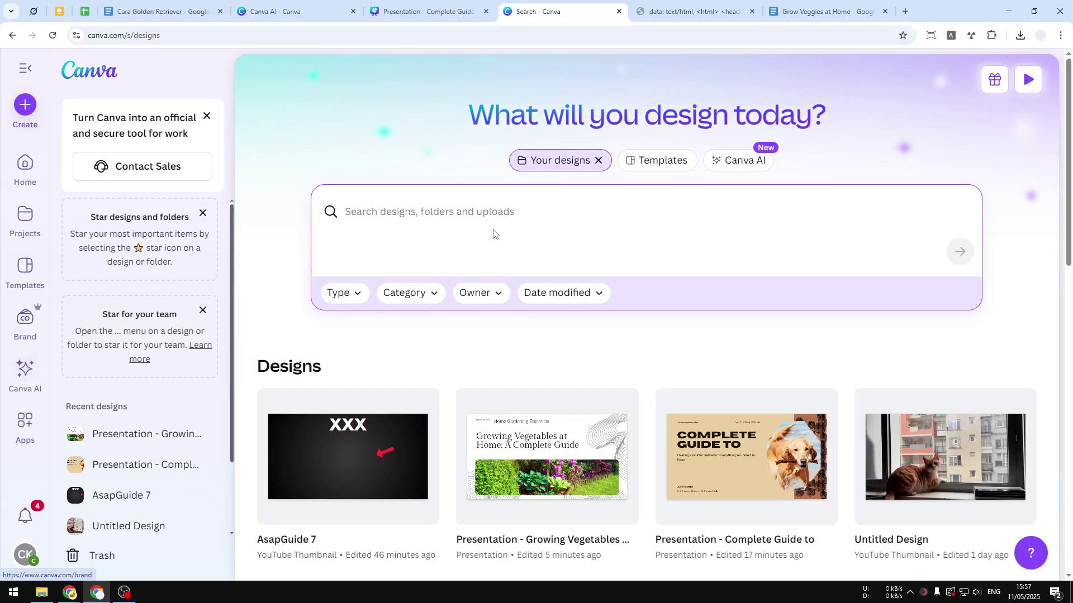
{"action": "left_click", "coordinate": [747, 167]}
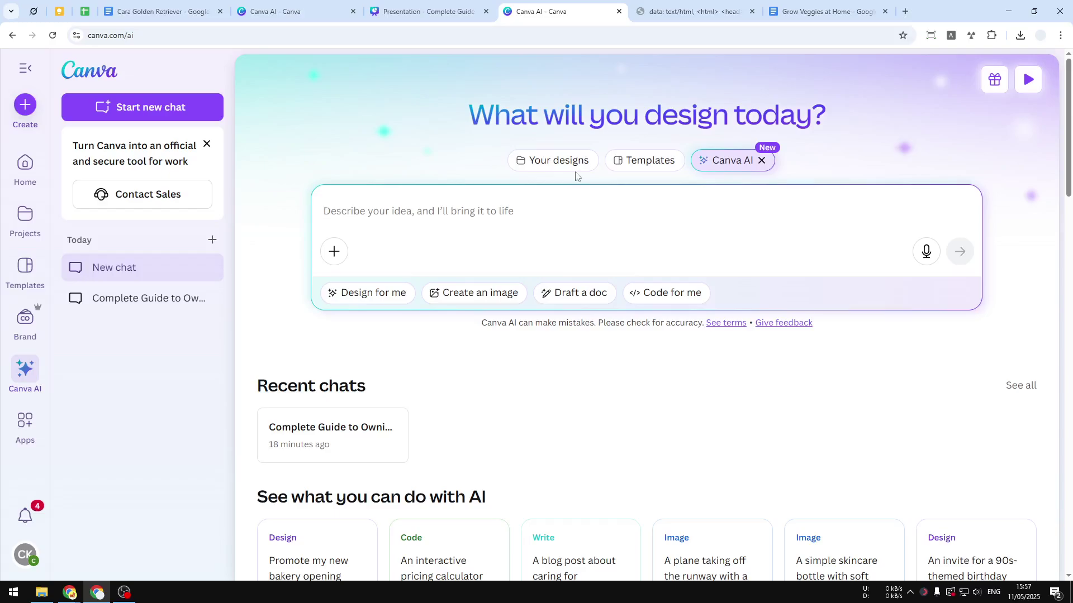
- Select the whole presentation prompt template text and bring up its copy menu
{"action": "left_click", "coordinate": [646, 2]}
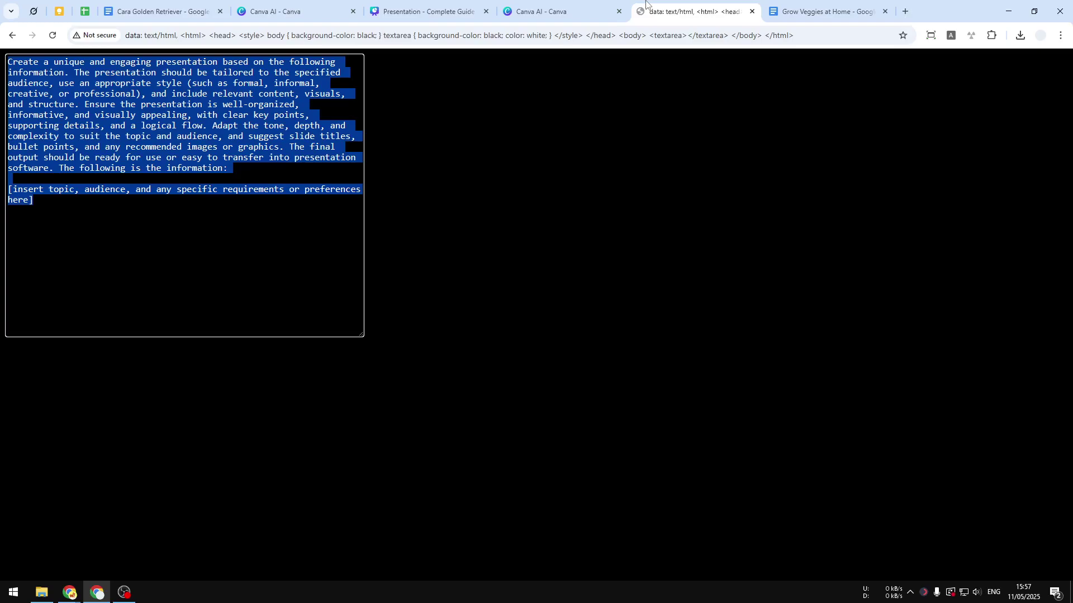
{"action": "left_click", "coordinate": [224, 234]}
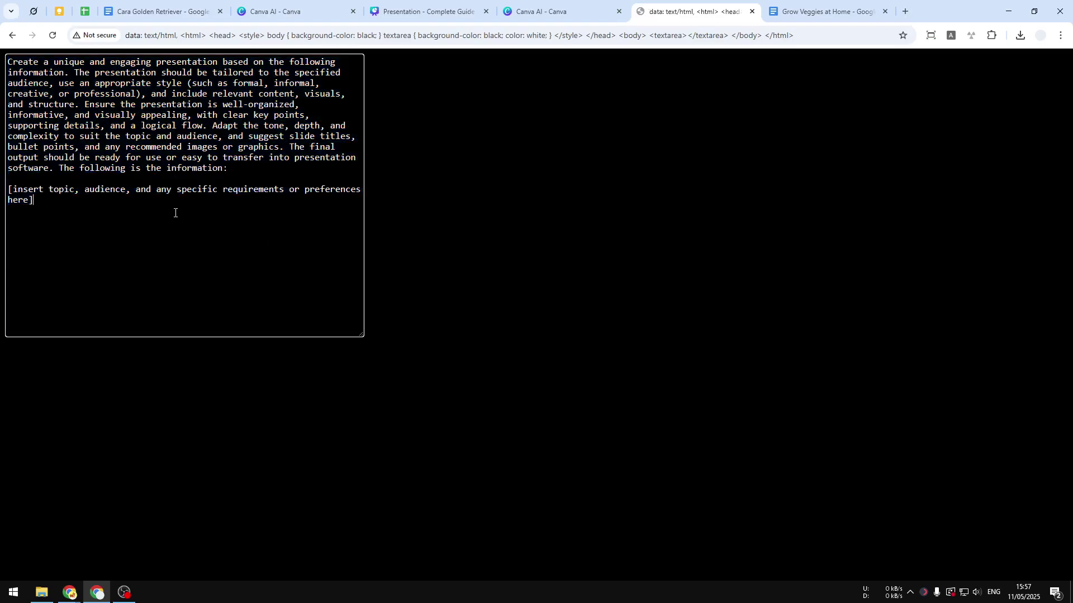
{"action": "left_click_drag", "start_coordinate": [242, 167], "coordinate": [8, 61]}
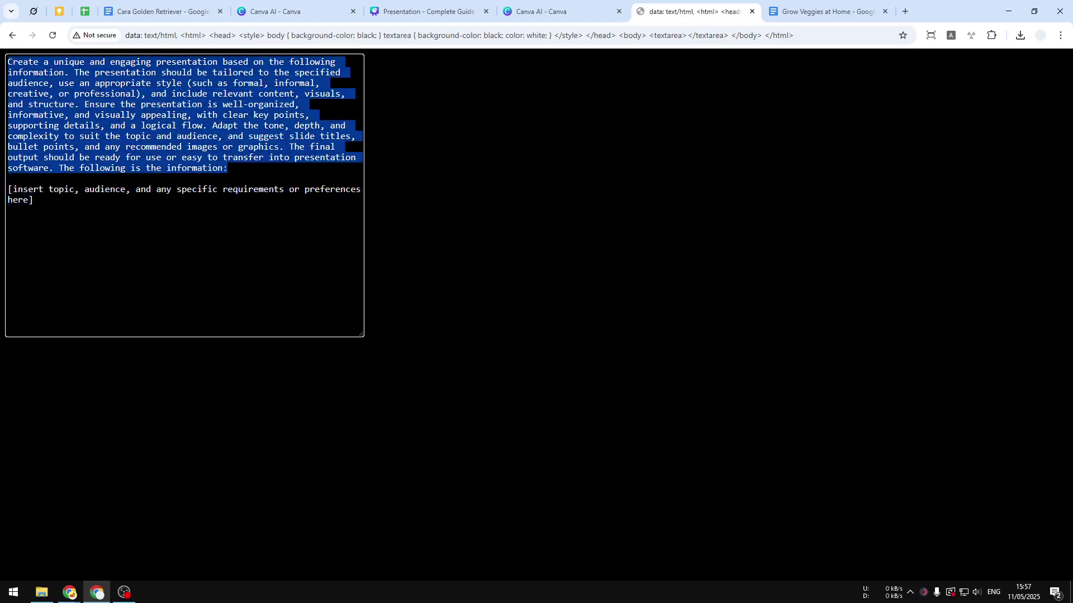
{"action": "left_click", "coordinate": [38, 199]}
{"action": "left_click_drag", "start_coordinate": [38, 199], "coordinate": [8, 189]}
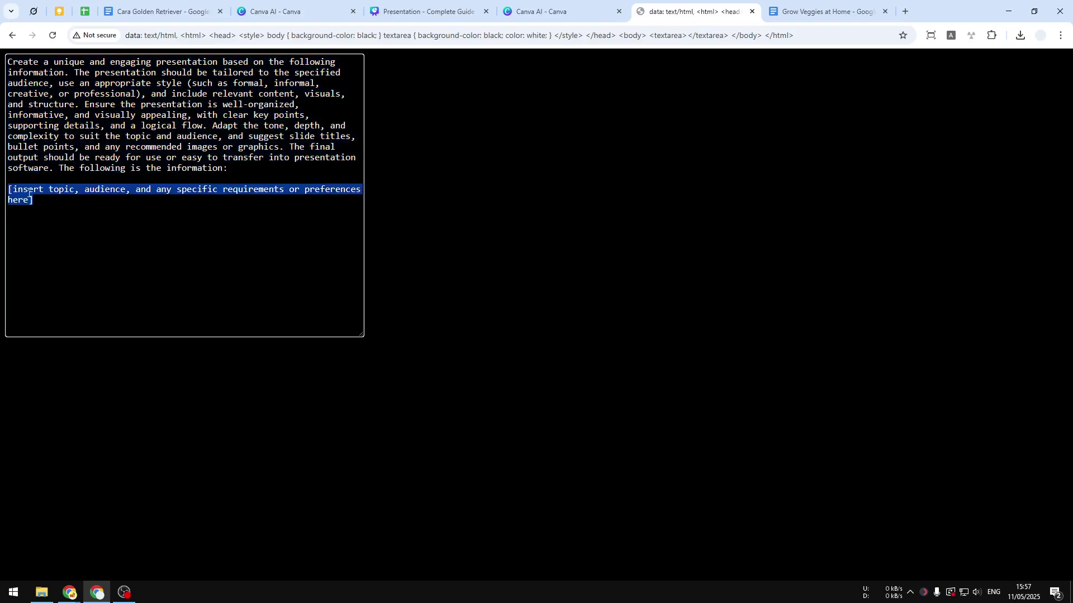
{"action": "left_click", "coordinate": [136, 227]}
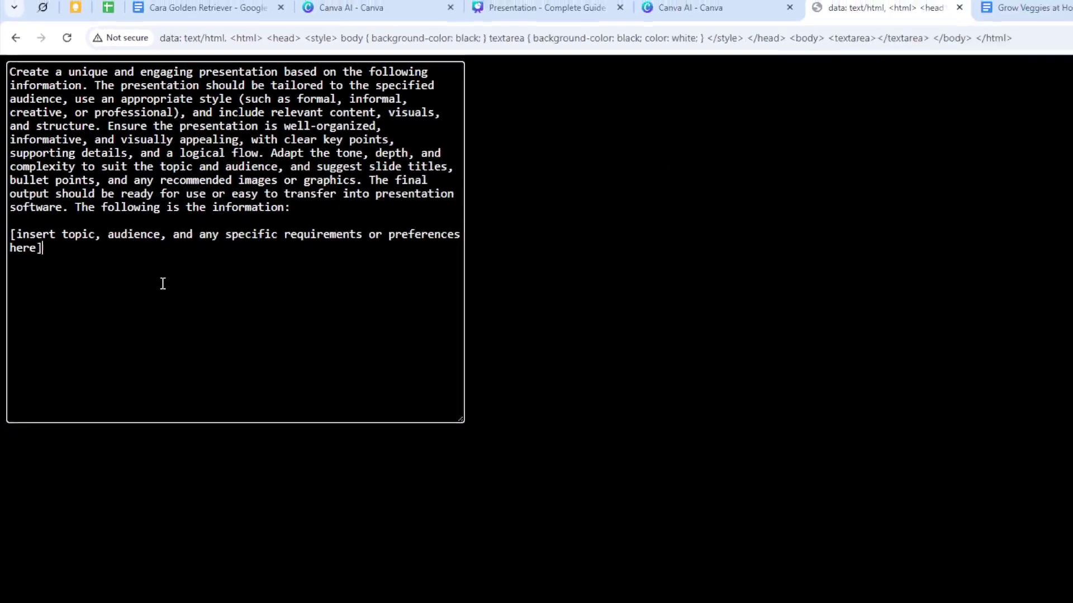
{"action": "left_click_drag", "start_coordinate": [316, 528], "coordinate": [53, 155]}
{"action": "left_click_drag", "start_coordinate": [21, 77], "coordinate": [6, 59]}
{"action": "right_click", "coordinate": [158, 118]}
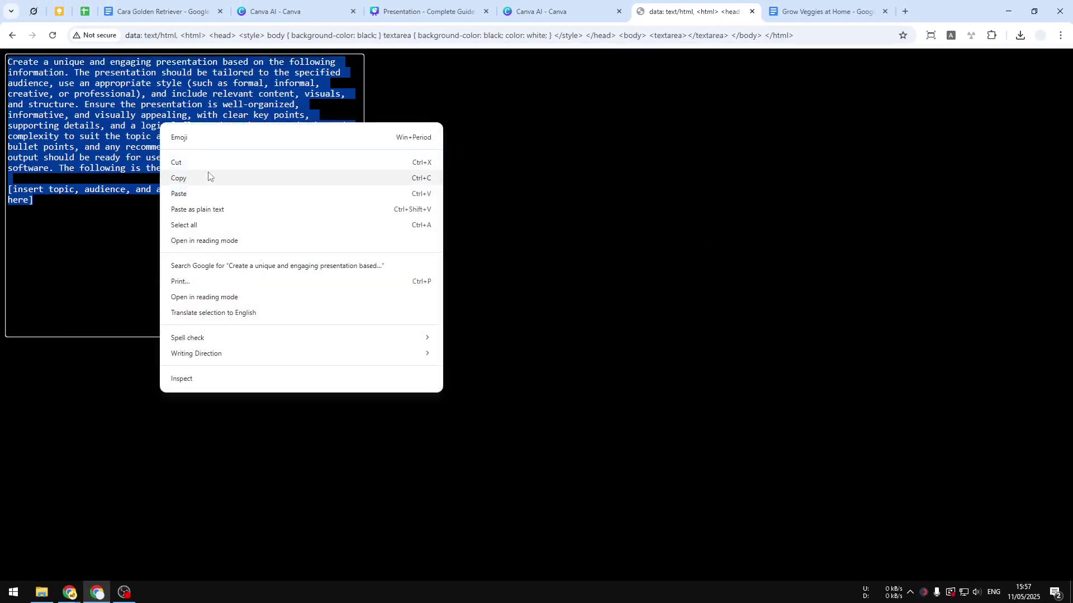
- Copy the prompt template and paste it into the empty Canva AI prompt box
{"action": "left_click", "coordinate": [210, 177]}
{"action": "key", "text": "ctrl+shift+Tab"}
{"action": "right_click", "coordinate": [376, 205]}
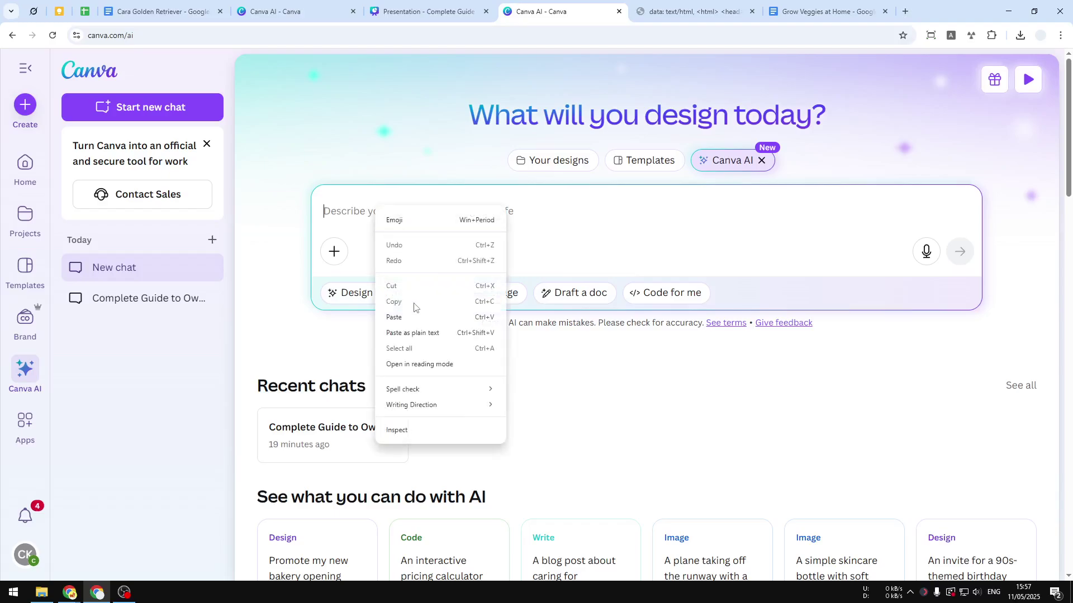
{"action": "left_click", "coordinate": [414, 313]}
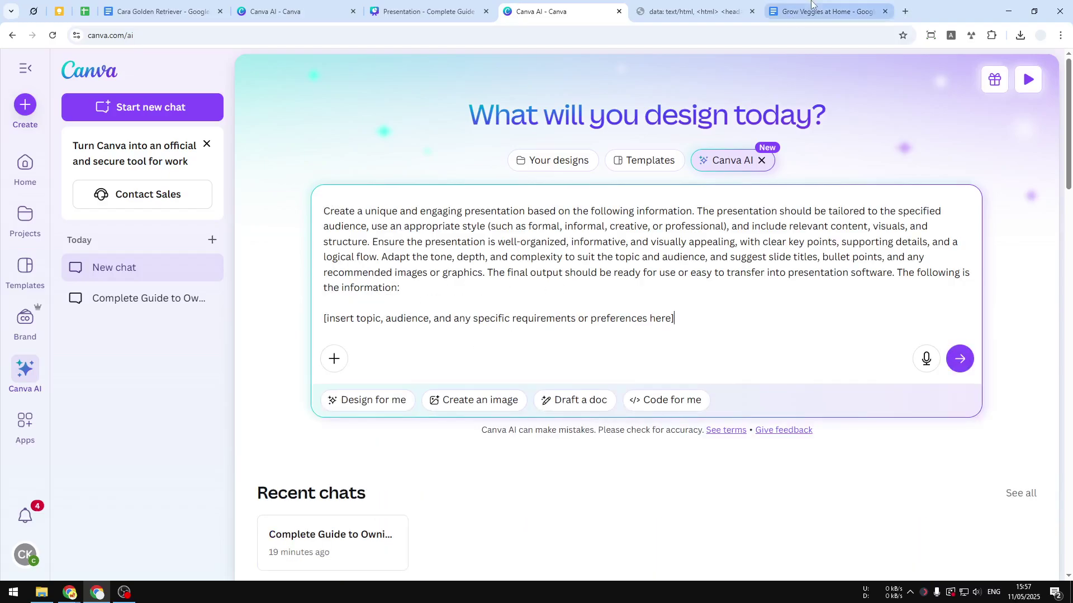
{"action": "key", "text": "ctrl+Tab"}
{"action": "key", "text": "ctrl+Tab"}
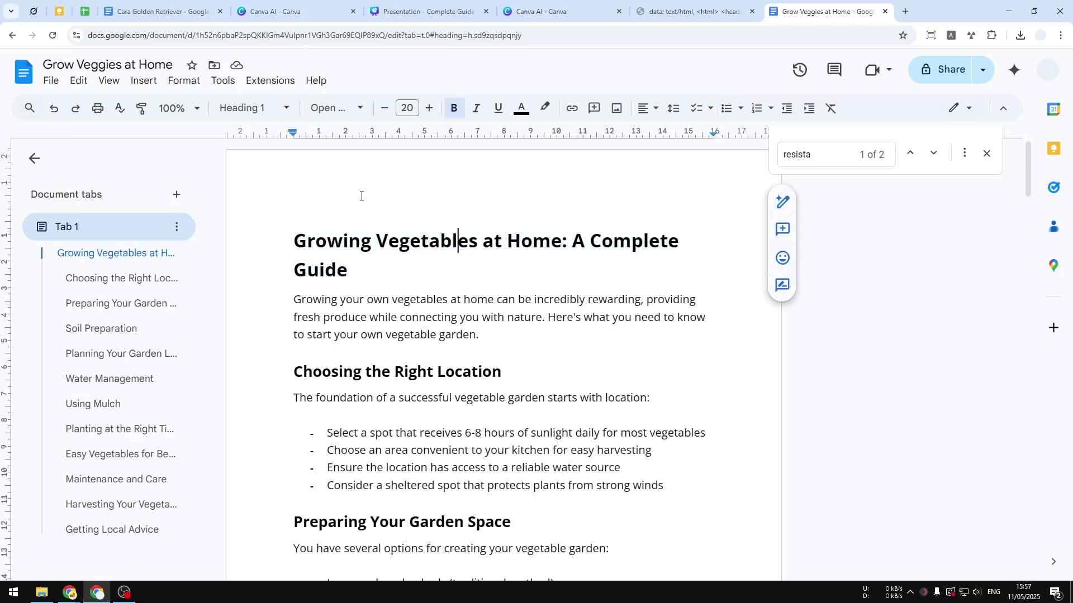
- Select all text in the Grow Veggies at Home doc and copy it
{"action": "left_click", "coordinate": [107, 80]}
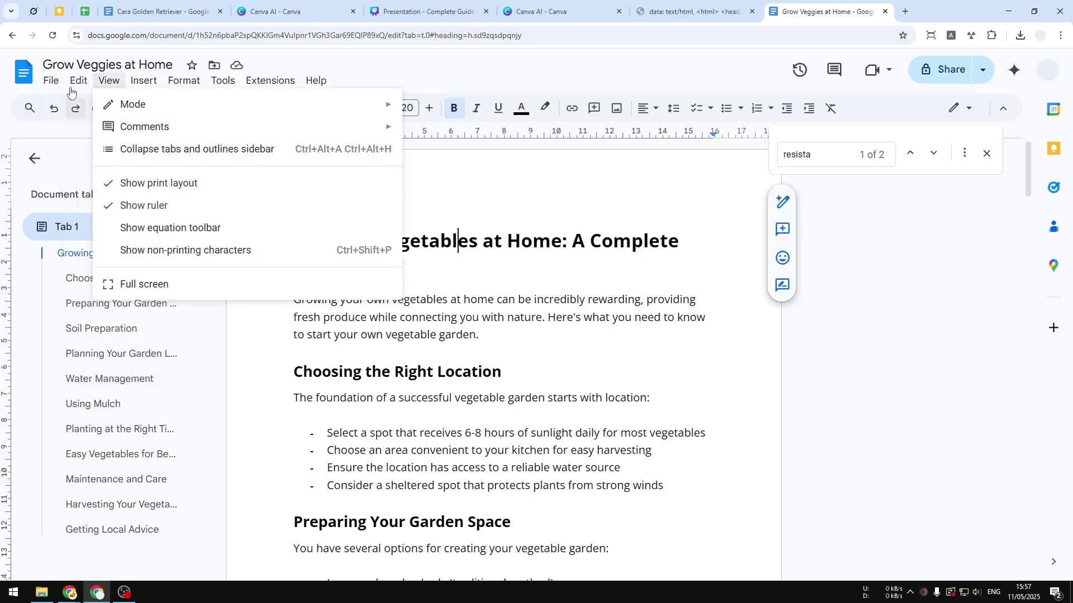
{"action": "mouse_move", "coordinate": [77, 81]}
{"action": "left_click", "coordinate": [101, 319]}
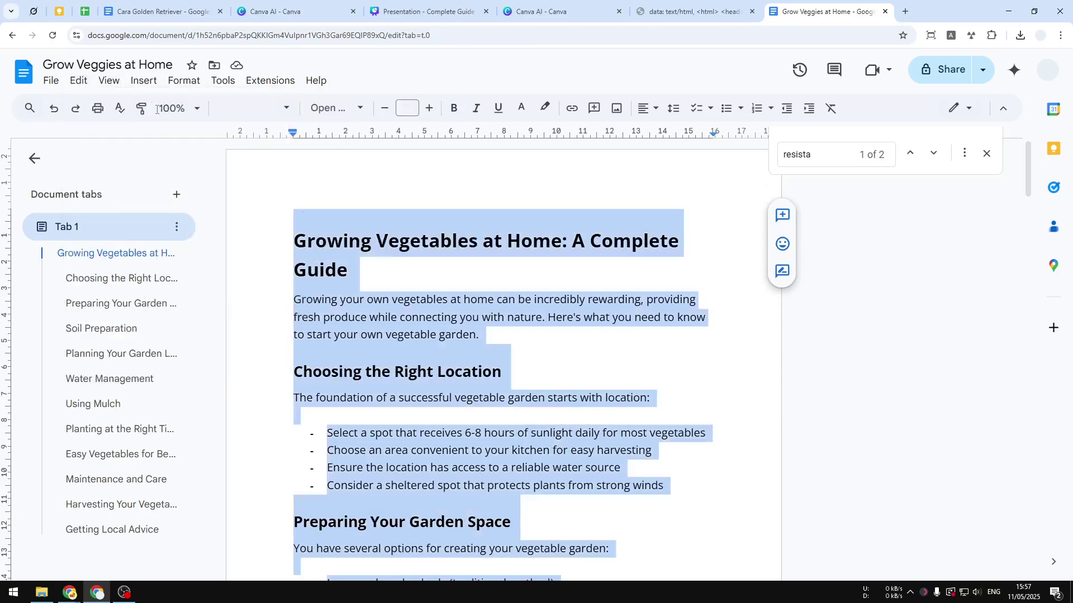
{"action": "left_click", "coordinate": [77, 80]}
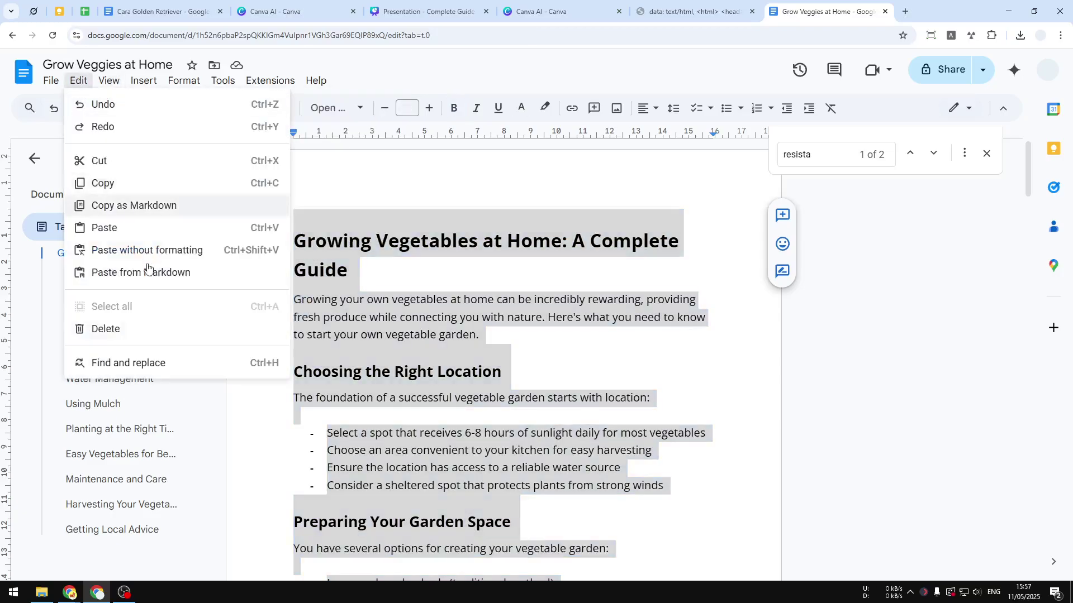
{"action": "left_click", "coordinate": [138, 177]}
- Replace the [insert topic…] placeholder with the pasted vegetable-garden guide text and submit the prompt
{"action": "left_click", "coordinate": [536, 11]}
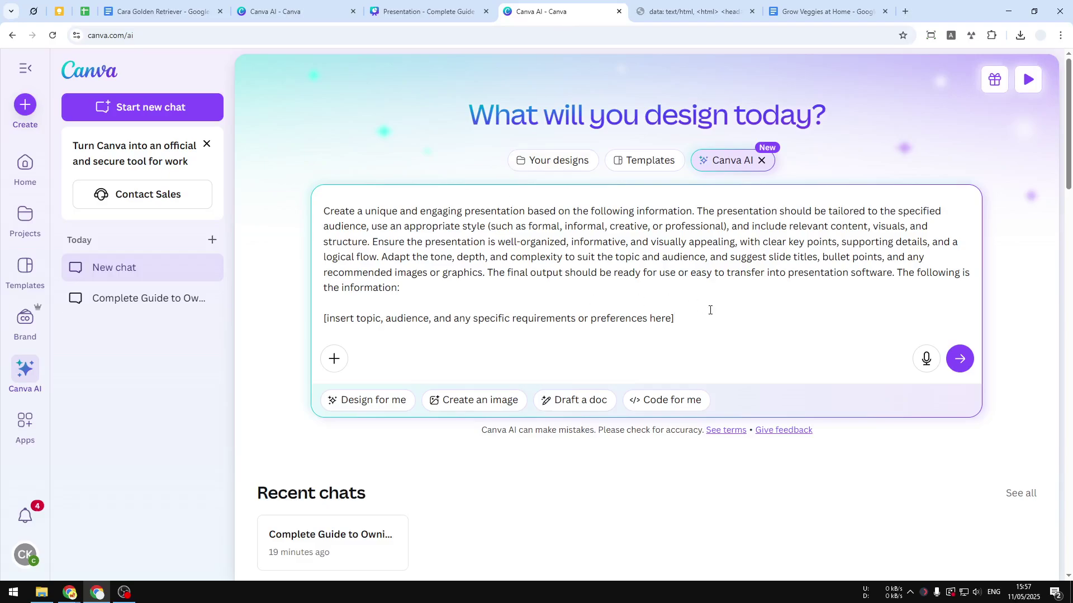
{"action": "left_click_drag", "start_coordinate": [710, 310], "coordinate": [295, 335]}
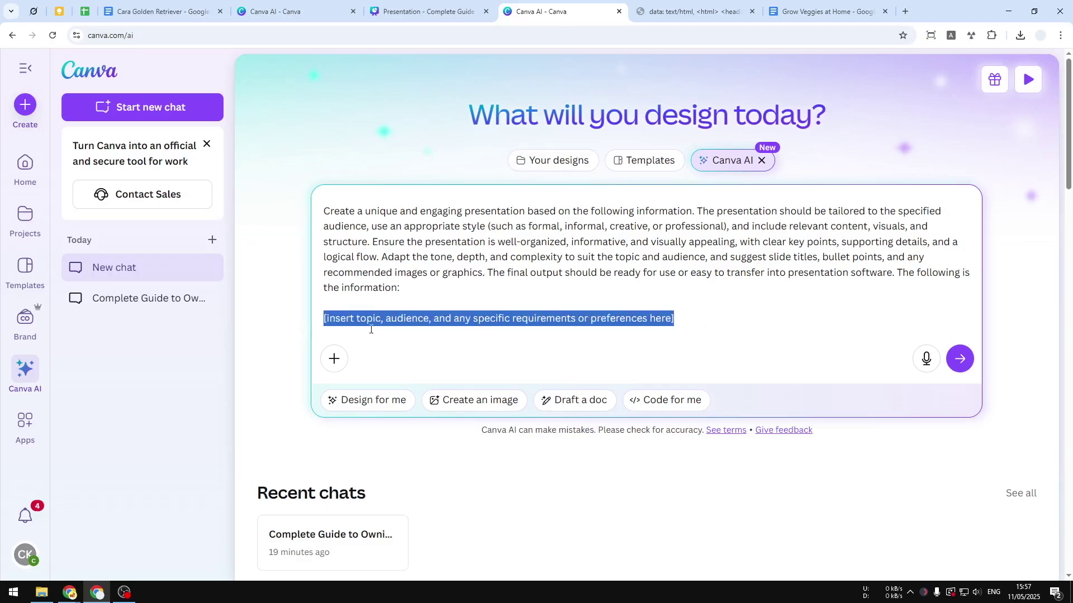
{"action": "key", "text": "BackSpace"}
{"action": "right_click", "coordinate": [353, 322]}
{"action": "left_click", "coordinate": [397, 428]}
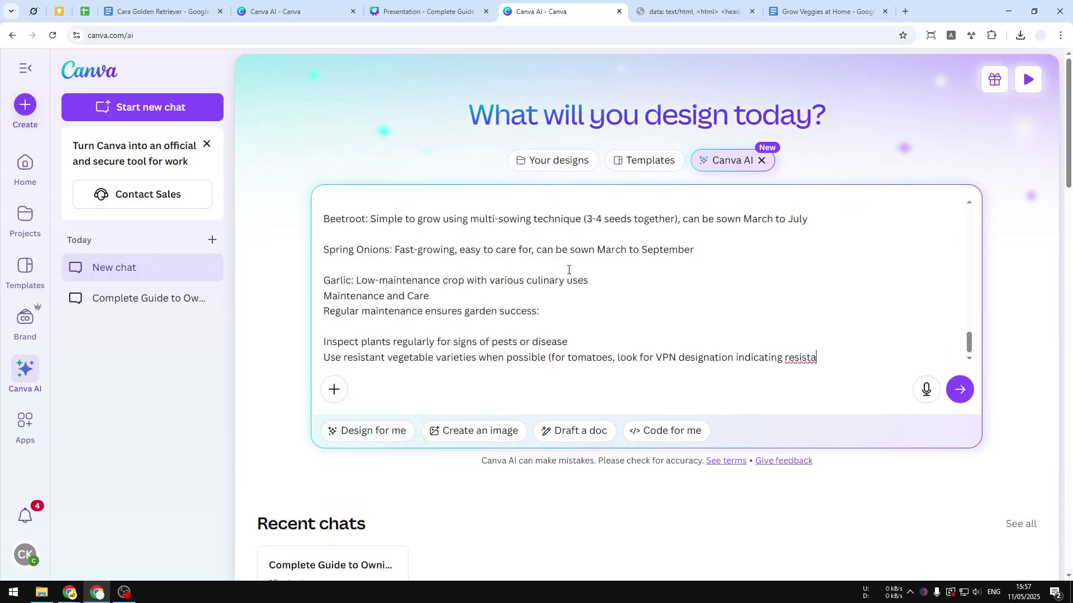
{"action": "scroll", "coordinate": [581, 271], "scroll_direction": "up", "scroll_amount": 20}
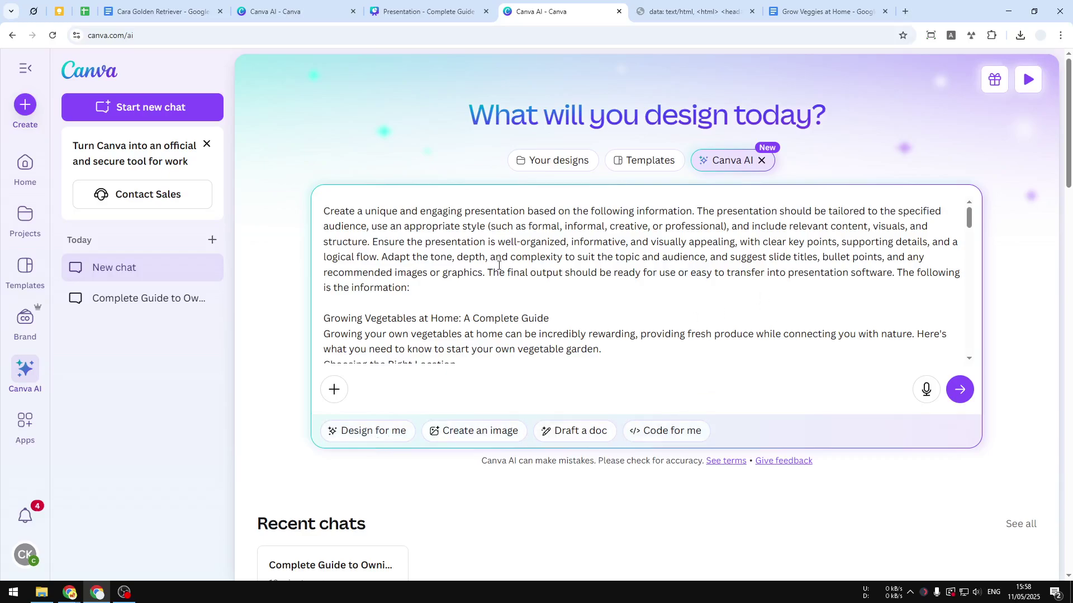
{"action": "scroll", "coordinate": [409, 306], "scroll_direction": "down", "scroll_amount": 3}
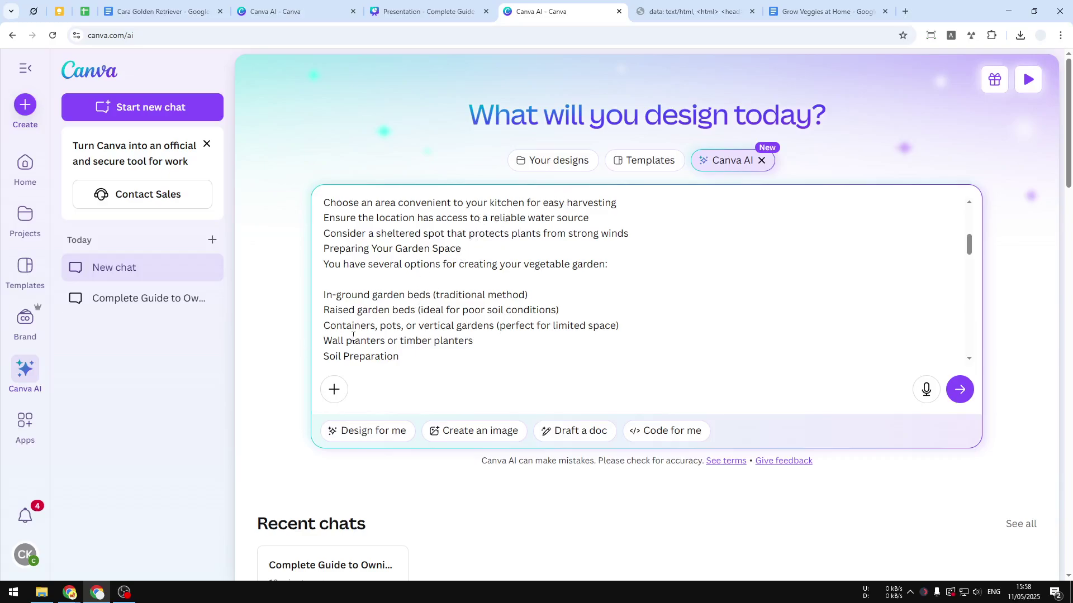
{"action": "left_click", "coordinate": [960, 392]}
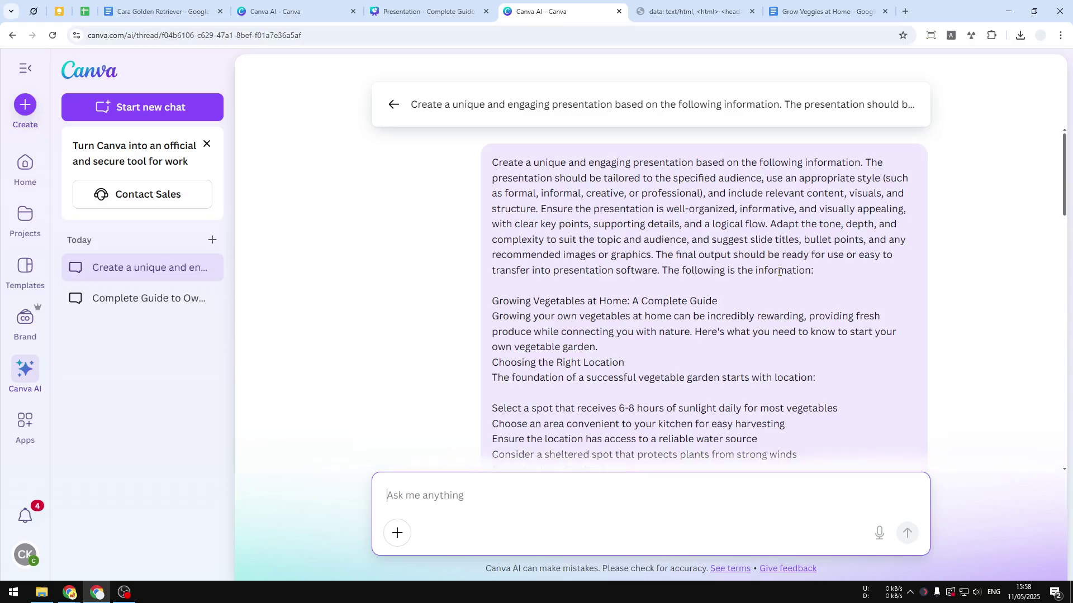
- Watch Canva AI generate designs, view the next preview, and place the caret in the chat box
{"action": "scroll", "coordinate": [632, 206], "scroll_direction": "down", "scroll_amount": 12}
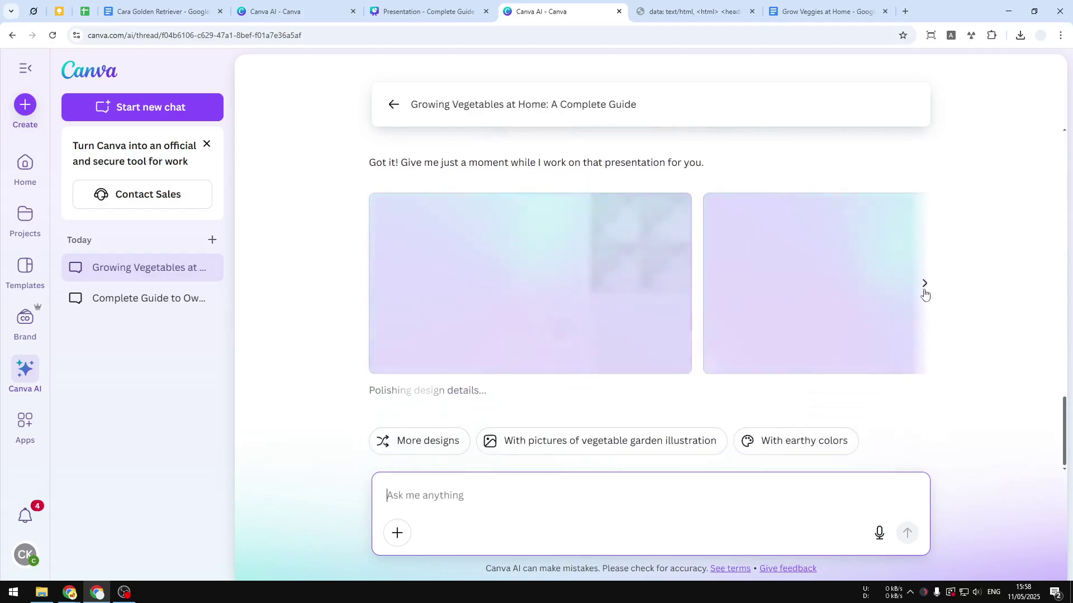
{"action": "left_click", "coordinate": [924, 290]}
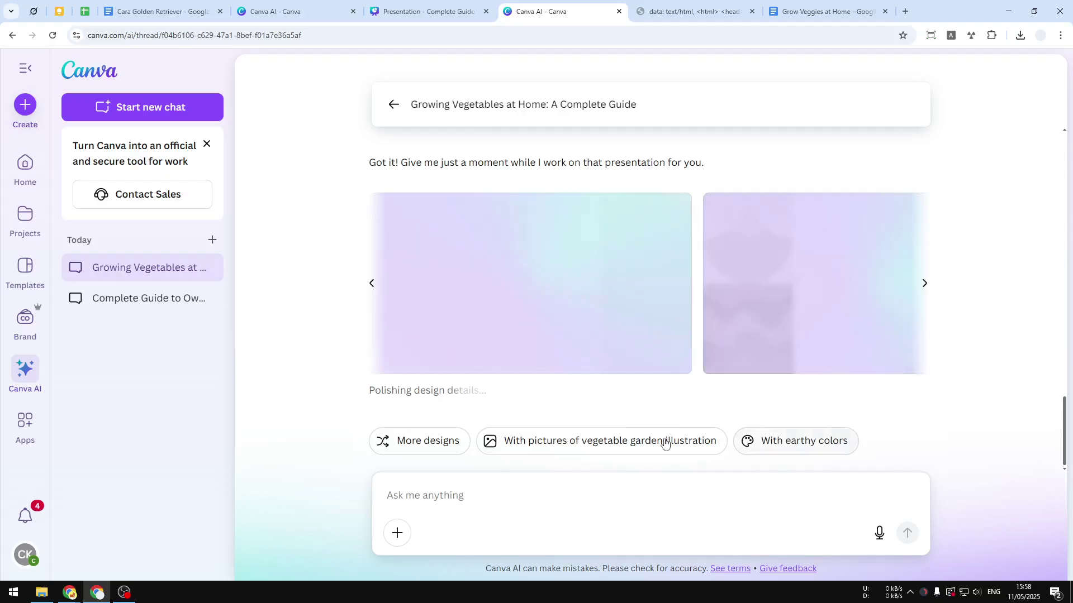
{"action": "left_click", "coordinate": [480, 485]}
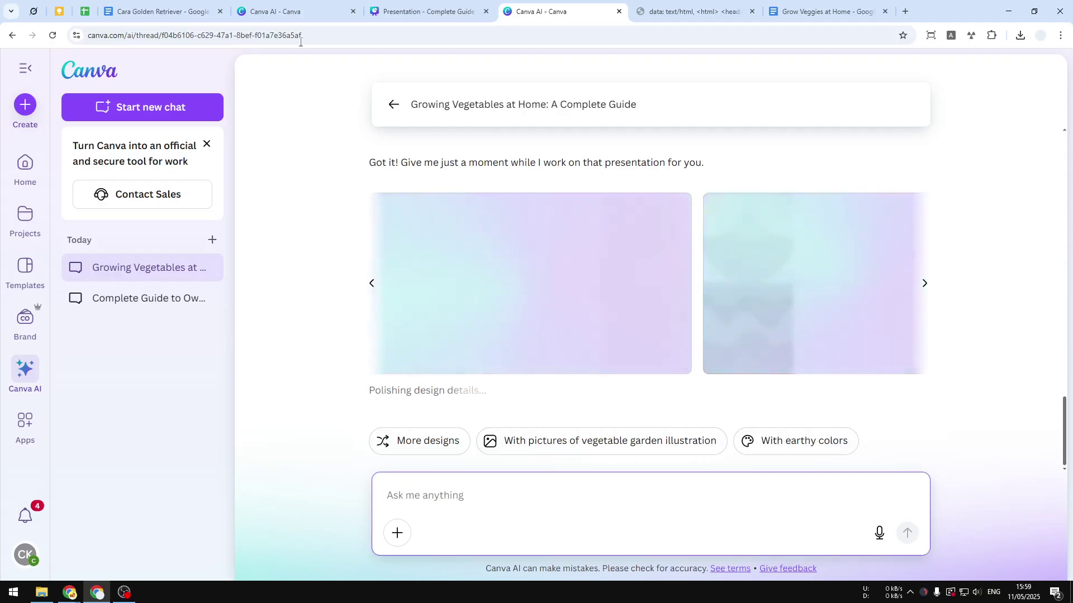
{"action": "left_click", "coordinate": [302, 2]}
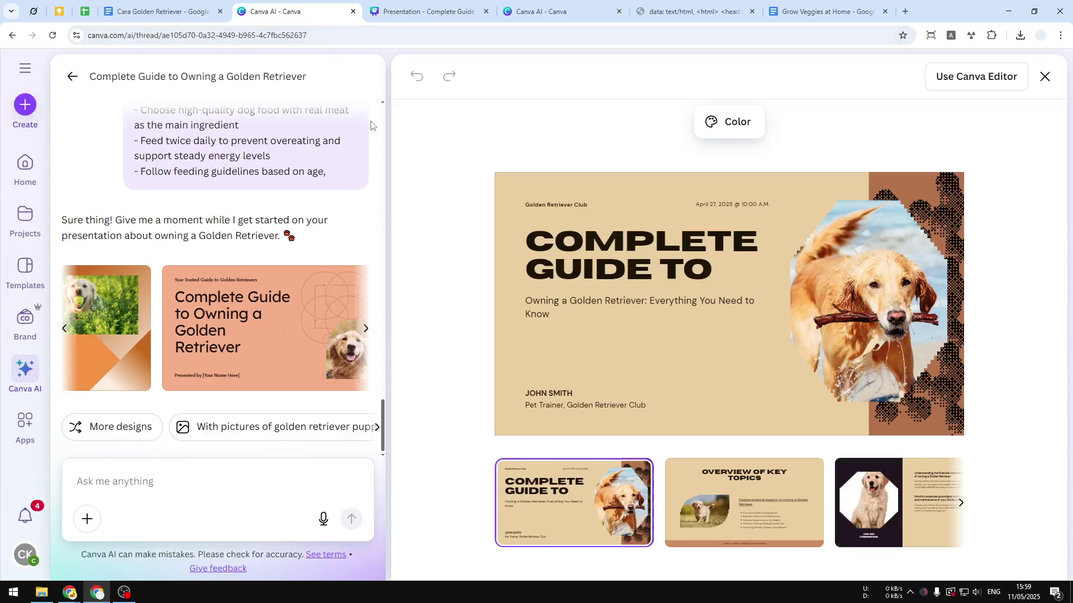
{"action": "left_click", "coordinate": [696, 263]}
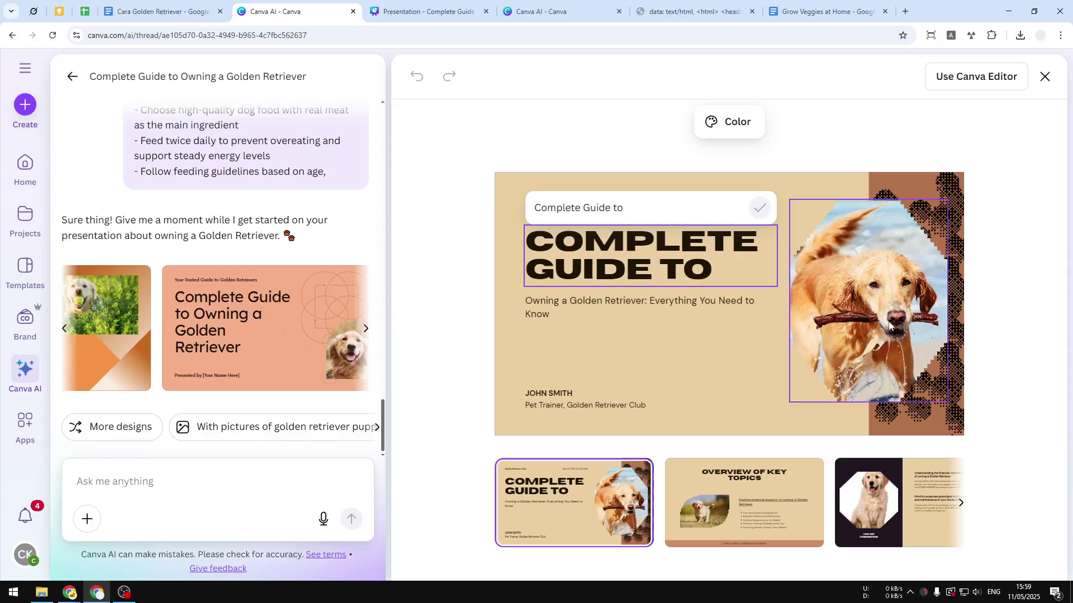
{"action": "left_click", "coordinate": [443, 10]}
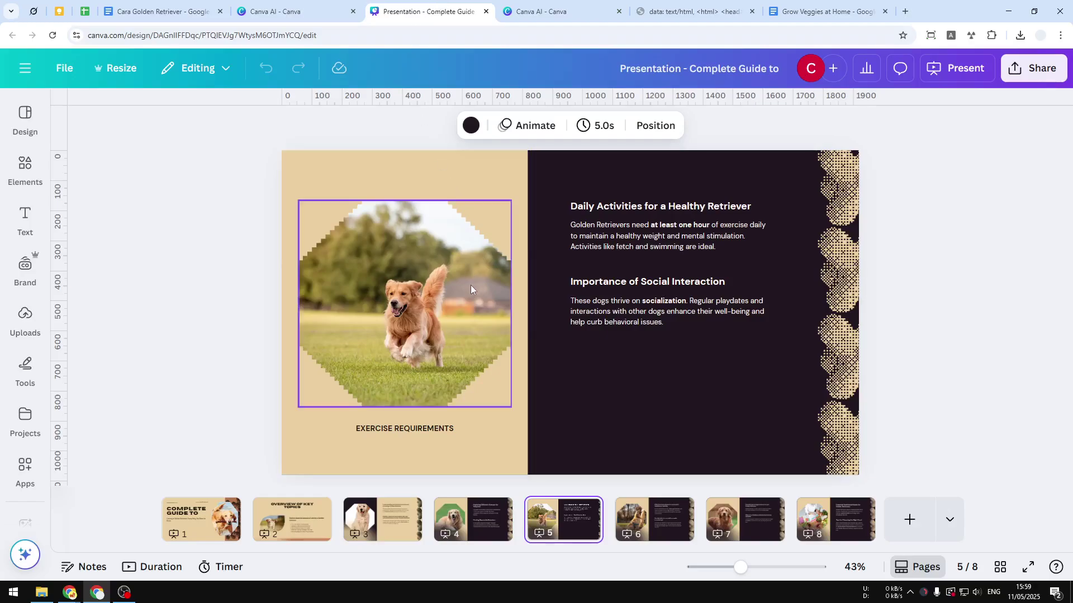
{"action": "left_click", "coordinate": [575, 10]}
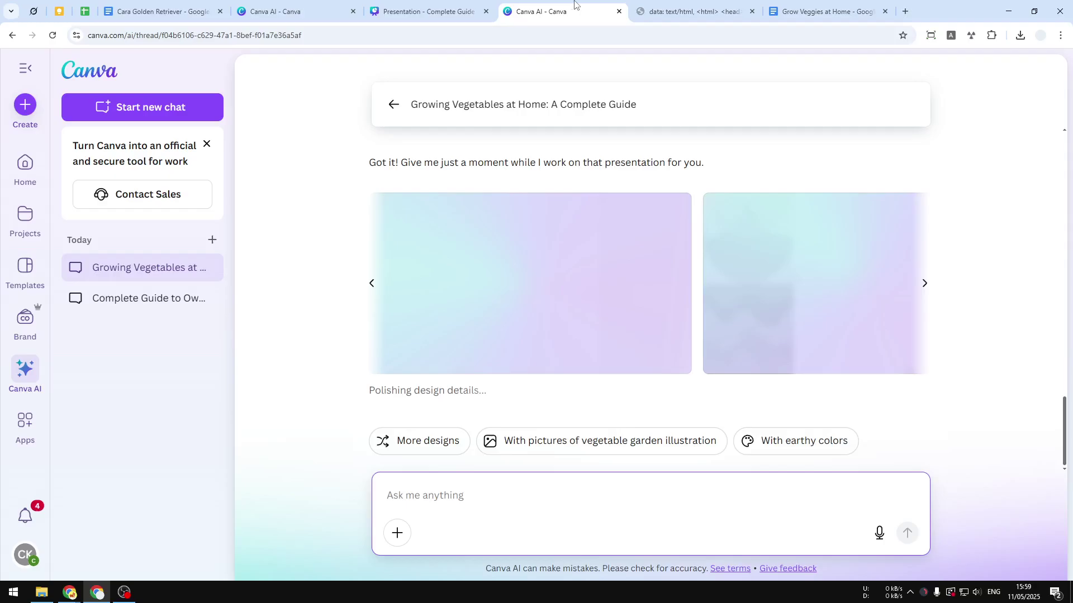
- Browse the finished designs, including the 8-slide and 7-slide options, ending on the dark Complete Guide
{"action": "left_click", "coordinate": [925, 283]}
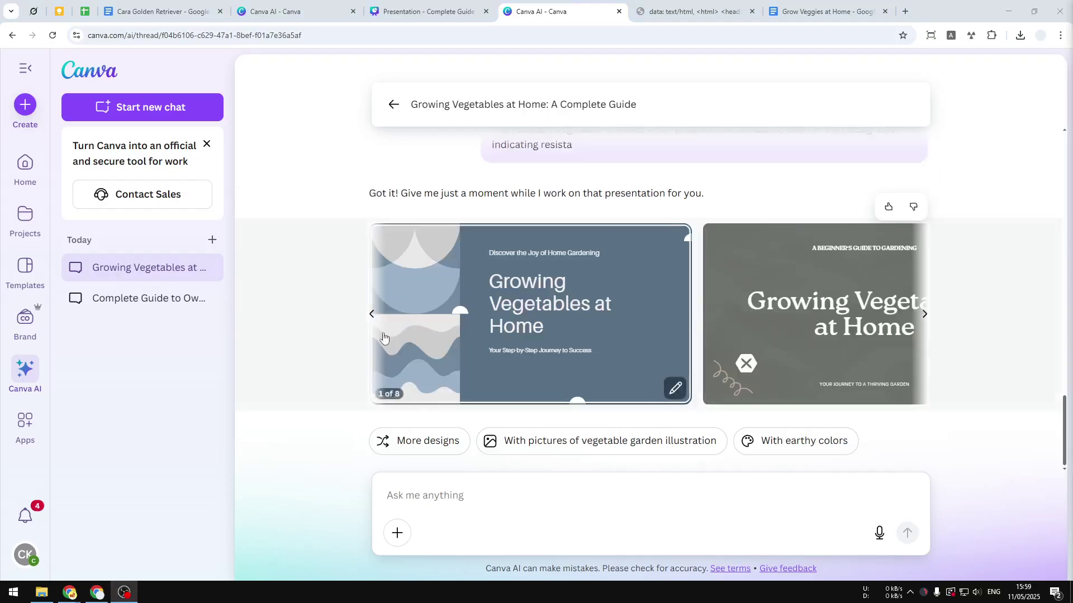
{"action": "left_click", "coordinate": [372, 314]}
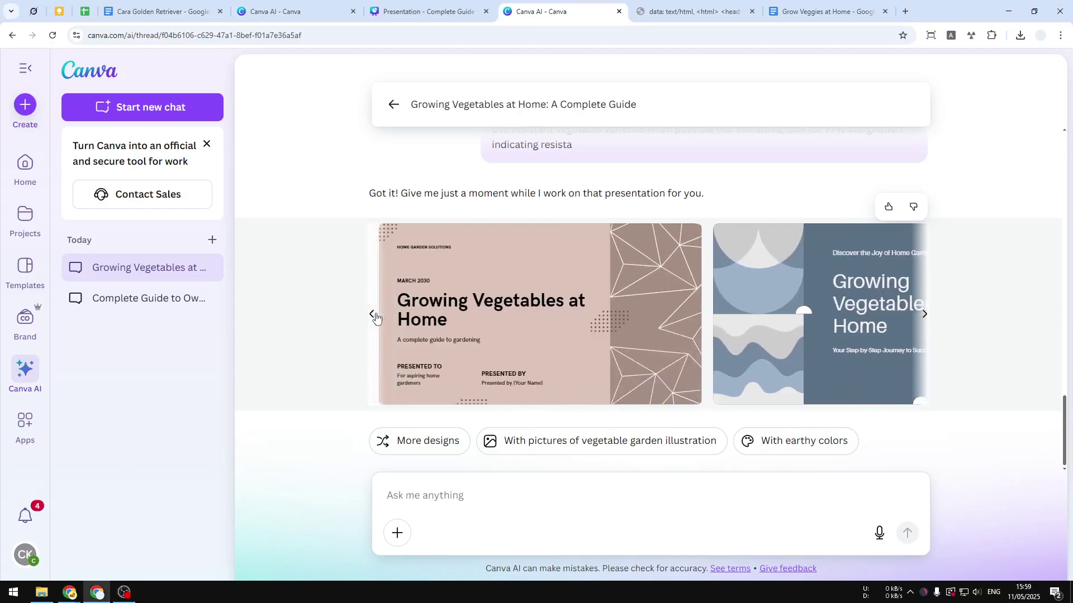
{"action": "left_click", "coordinate": [372, 314]}
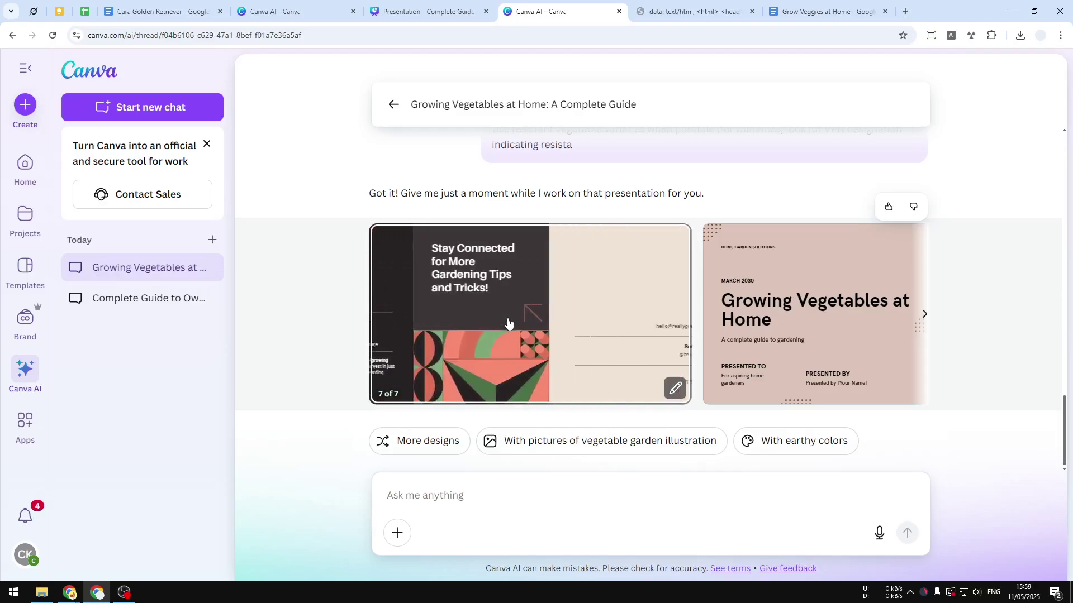
{"action": "mouse_move", "coordinate": [853, 318]}
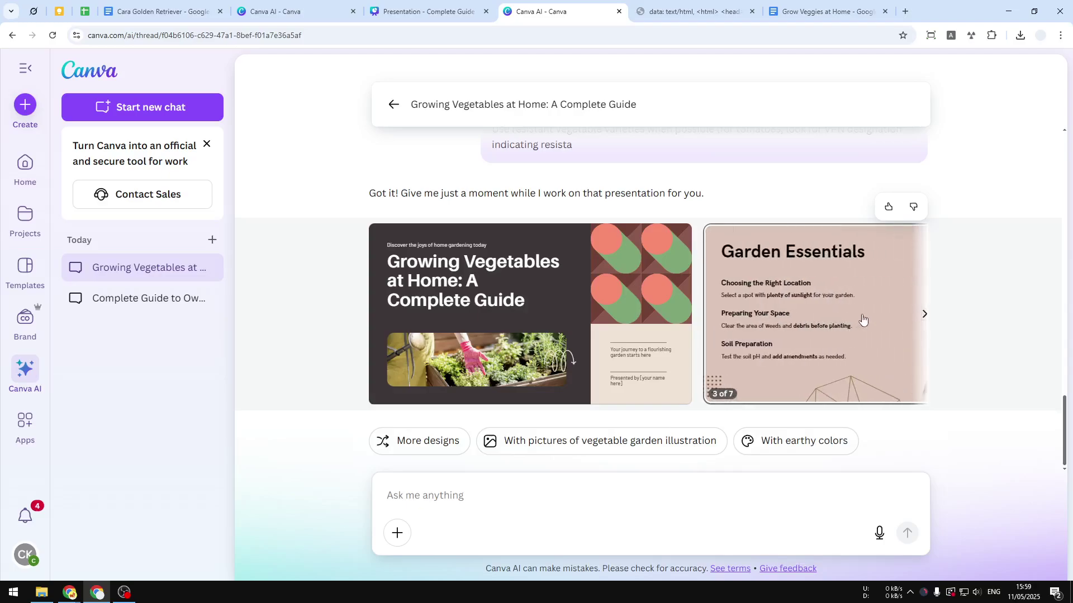
{"action": "left_click", "coordinate": [924, 315]}
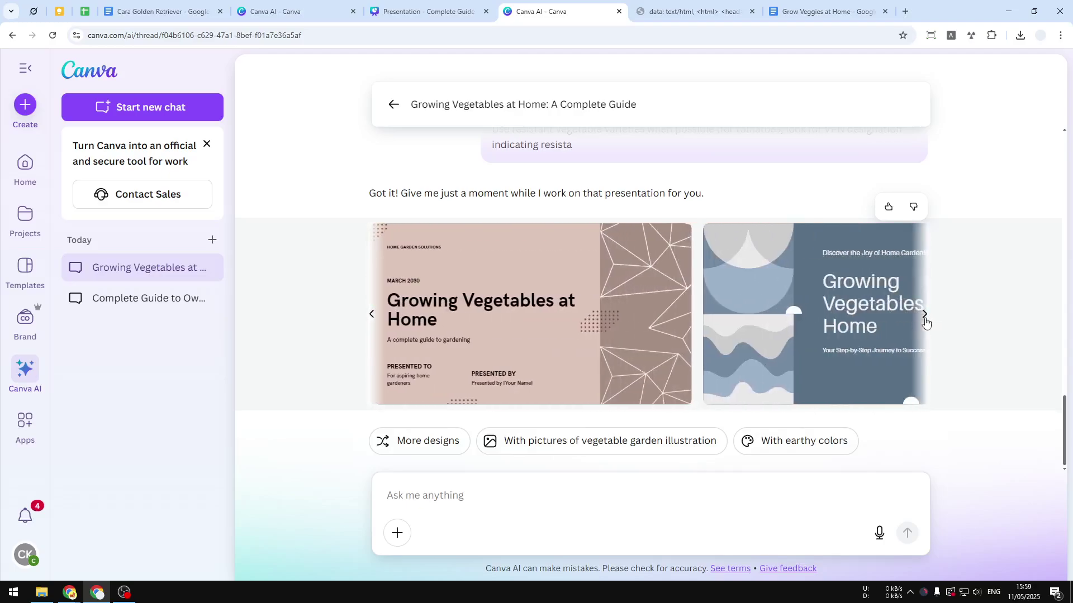
{"action": "mouse_move", "coordinate": [796, 326]}
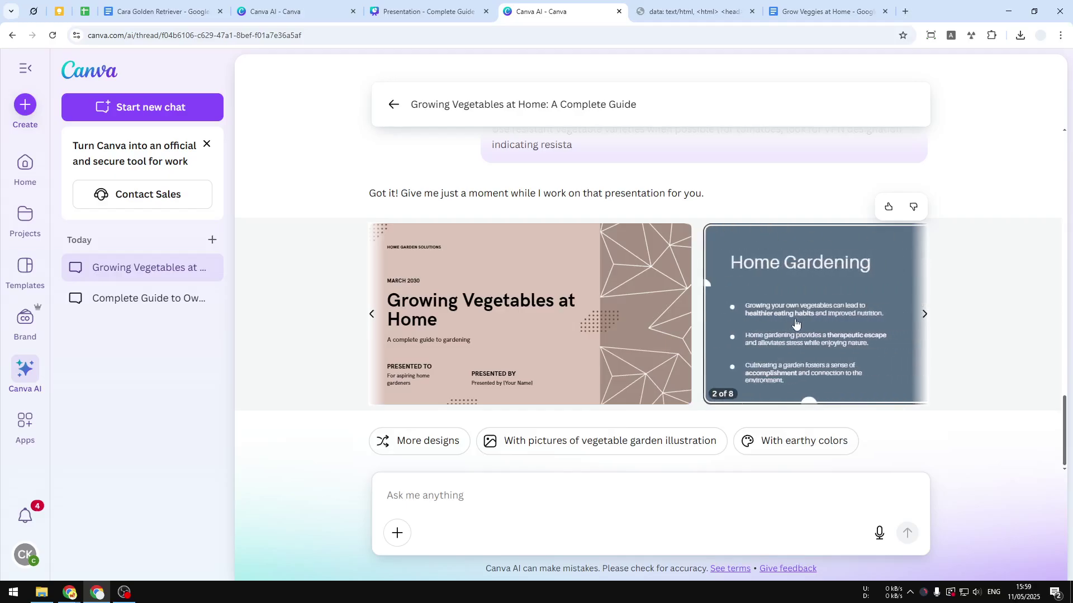
{"action": "left_click", "coordinate": [918, 322]}
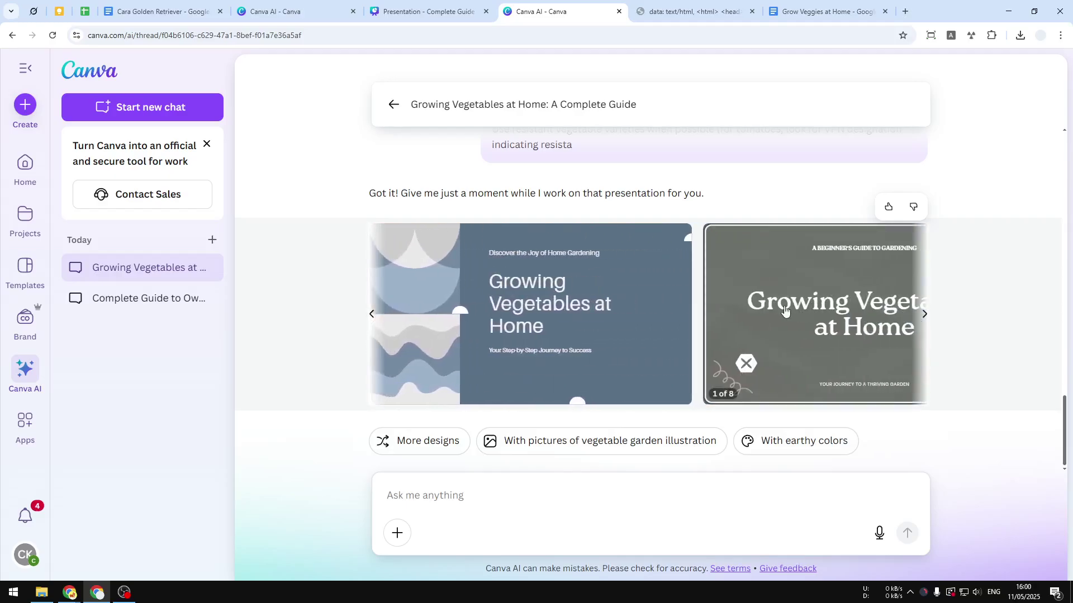
{"action": "left_click", "coordinate": [926, 312]}
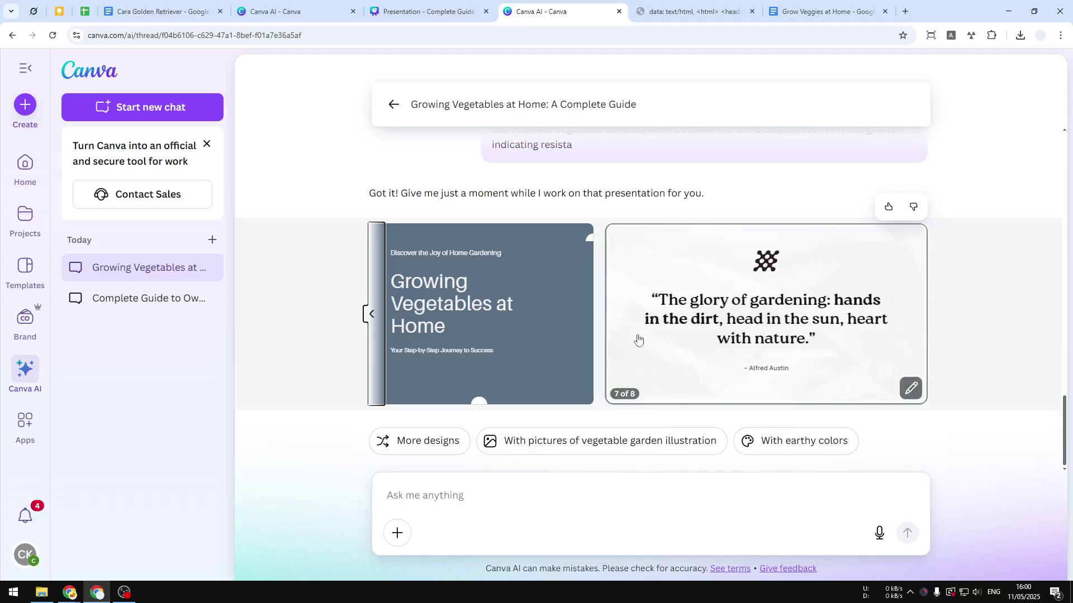
{"action": "left_click", "coordinate": [372, 314]}
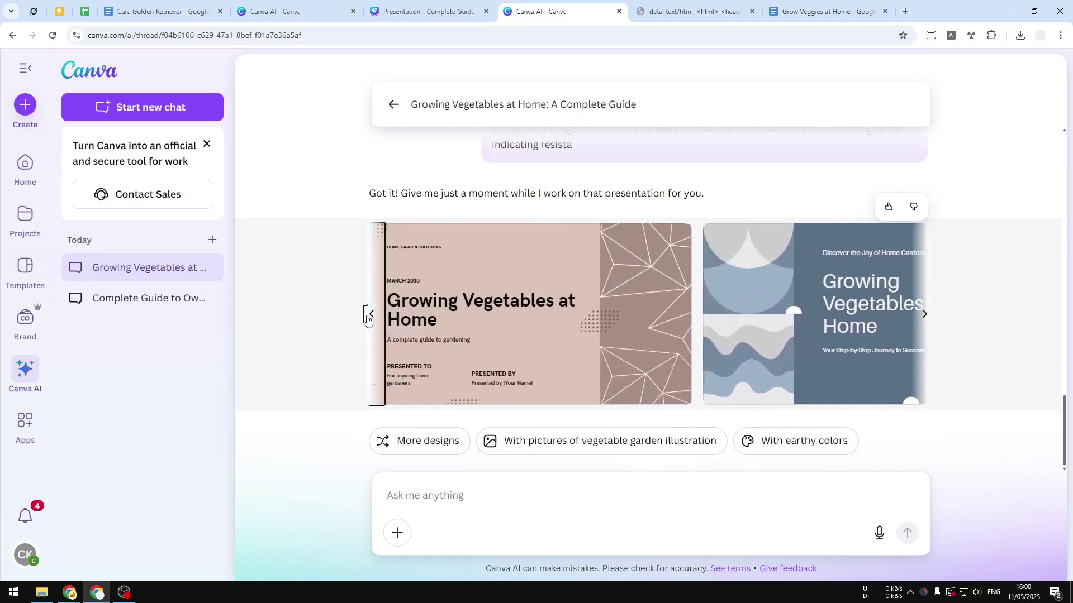
{"action": "left_click", "coordinate": [371, 314]}
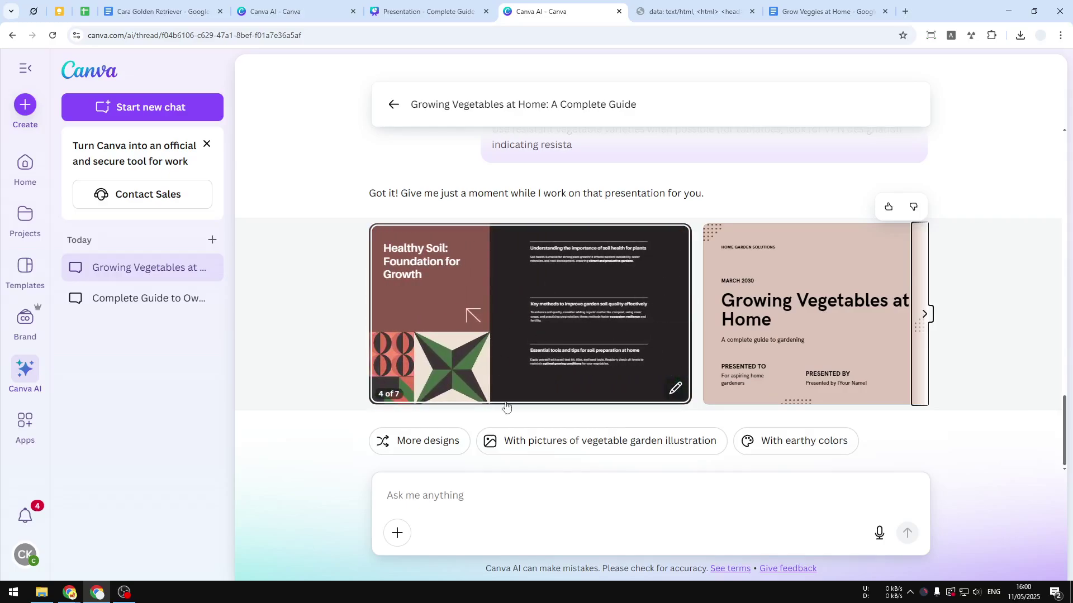
- Preview the dark Complete Guide design, check palettes without changing colours, and open it in Canva Editor
{"action": "left_click", "coordinate": [552, 311]}
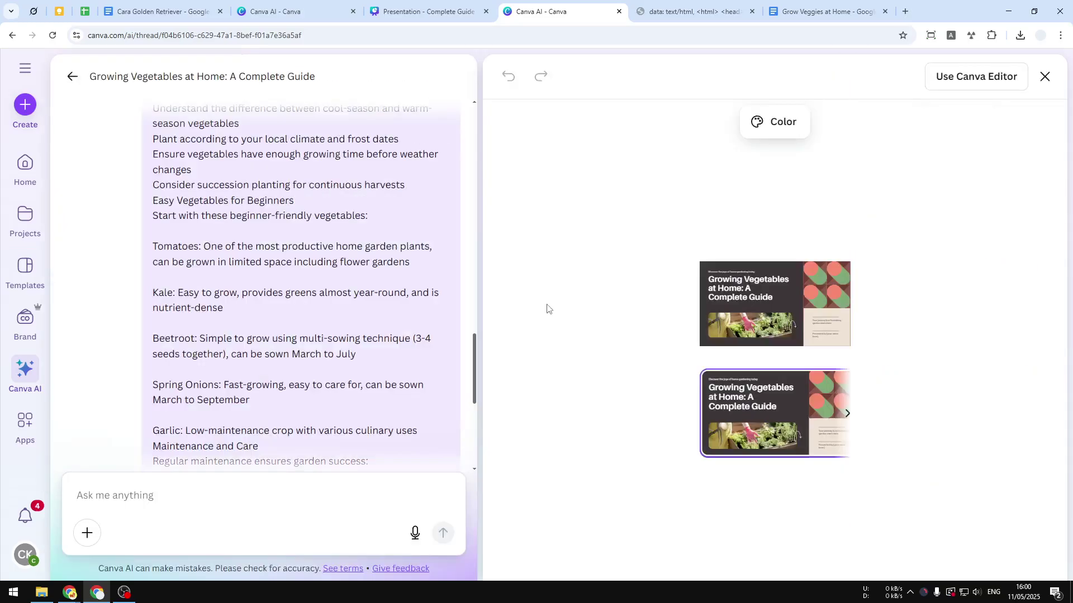
{"action": "left_click", "coordinate": [610, 237]}
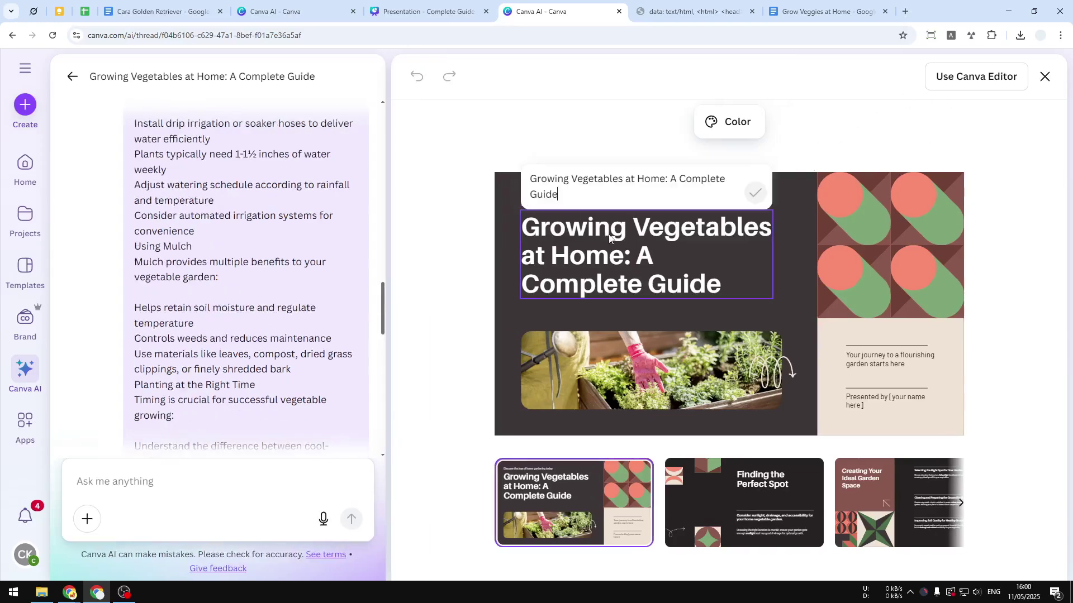
{"action": "left_click", "coordinate": [799, 333]}
{"action": "left_click", "coordinate": [720, 124]}
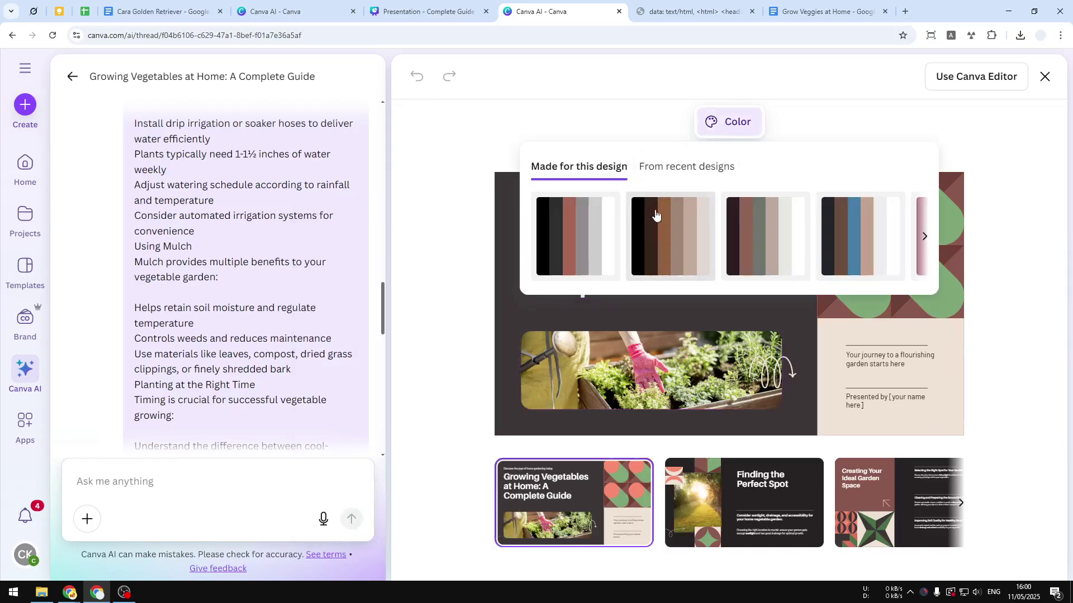
{"action": "left_click", "coordinate": [1010, 320]}
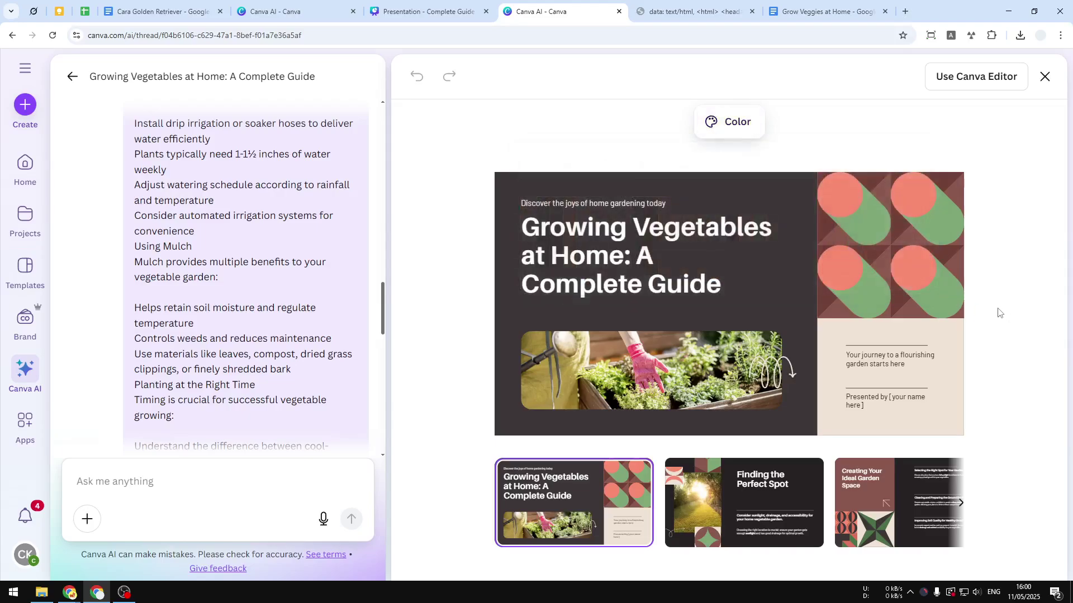
{"action": "left_click", "coordinate": [958, 77]}
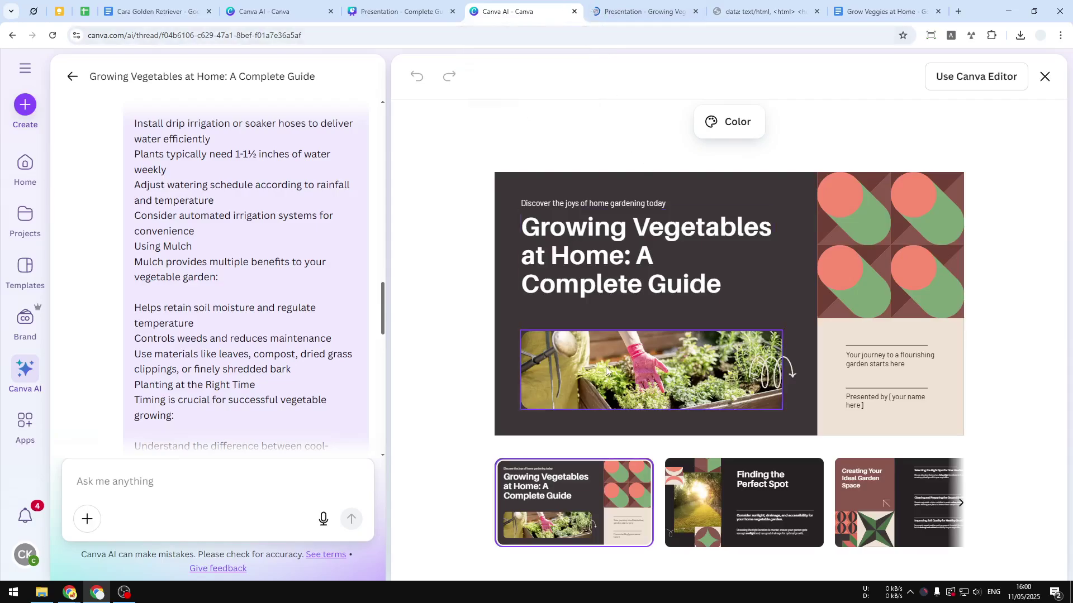
- Check the closing Stay Connected slide on page 7, then return to the title slide
{"action": "left_click", "coordinate": [162, 472]}
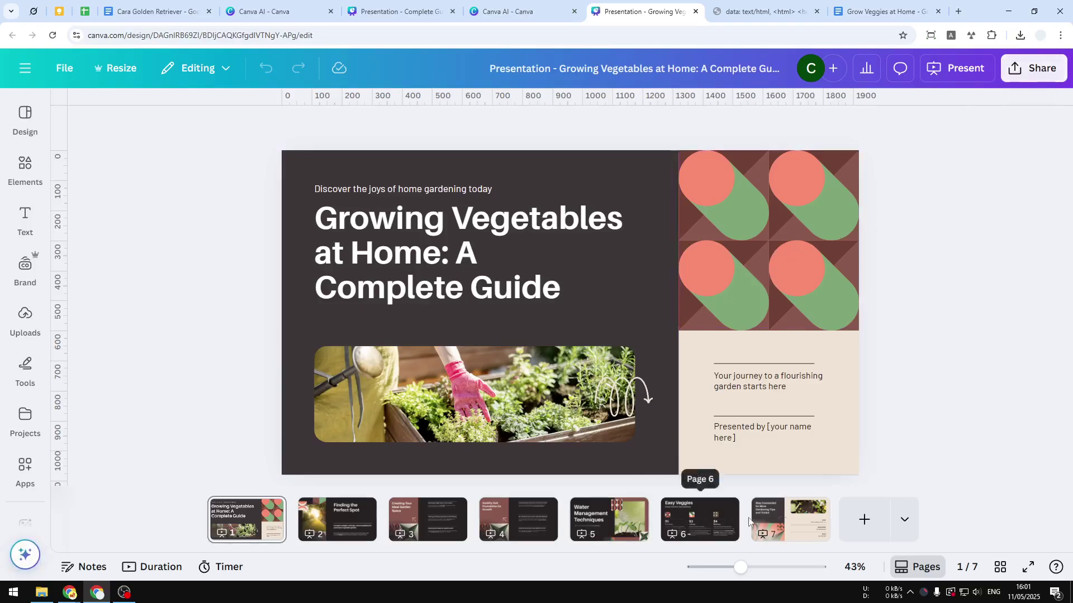
{"action": "left_click", "coordinate": [788, 520]}
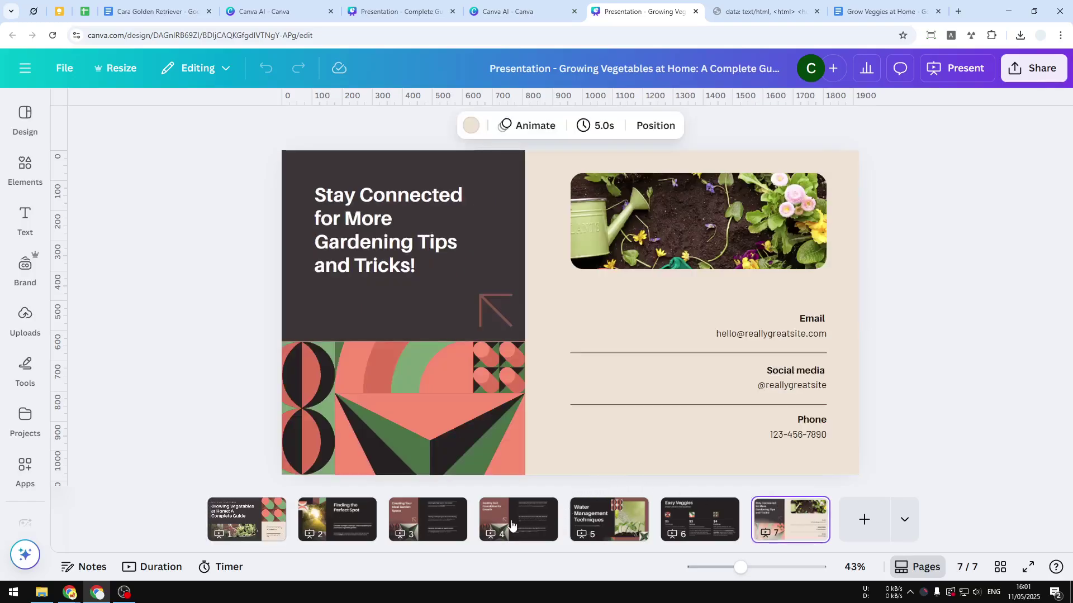
{"action": "left_click", "coordinate": [263, 526]}
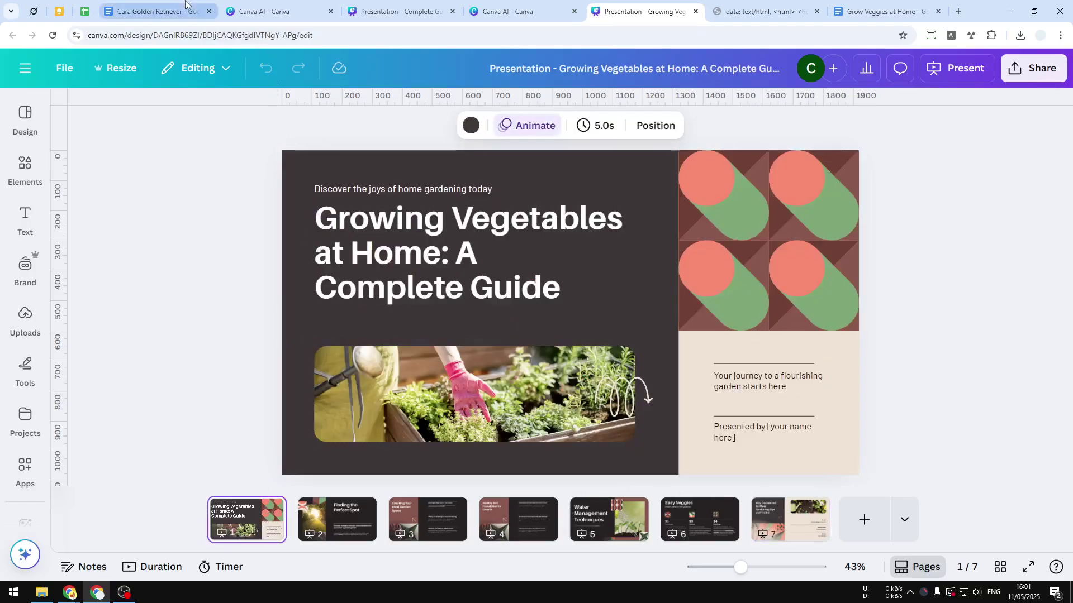